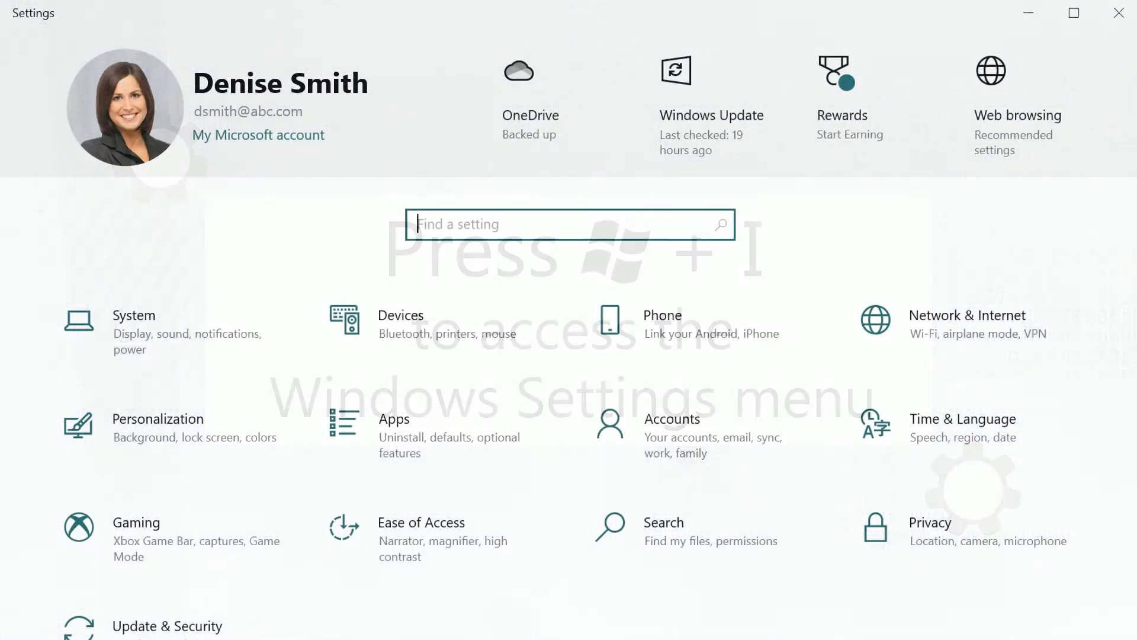
Go to Accounts > Sign-in options and expand Windows Hello Fingerprint.
{"action": "left_click", "coordinate": [690, 431]}
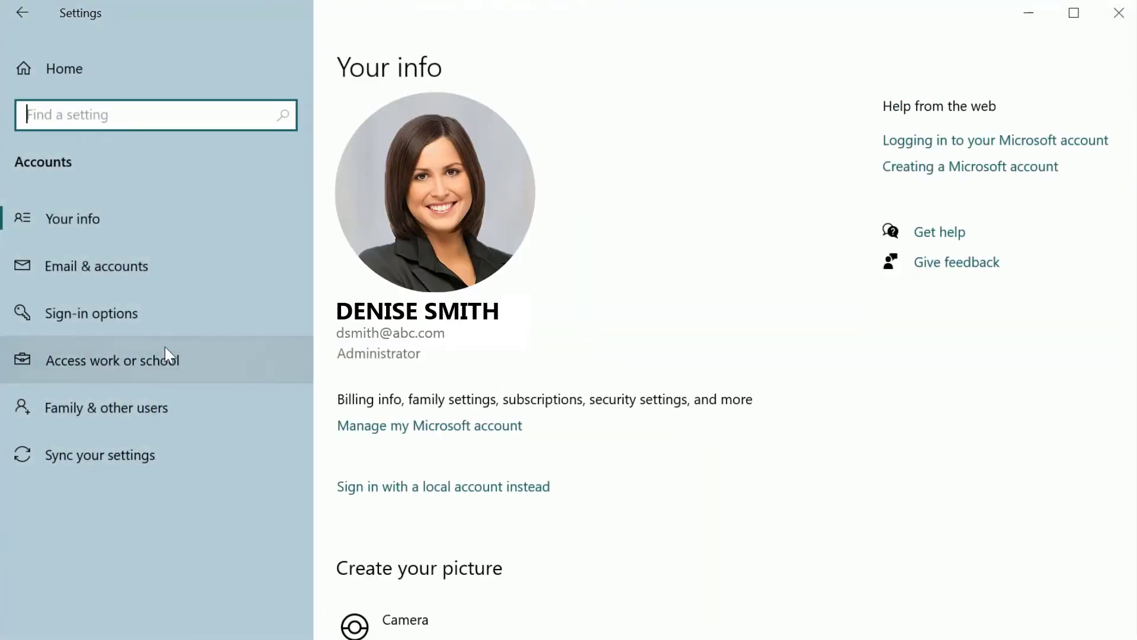
{"action": "left_click", "coordinate": [128, 319]}
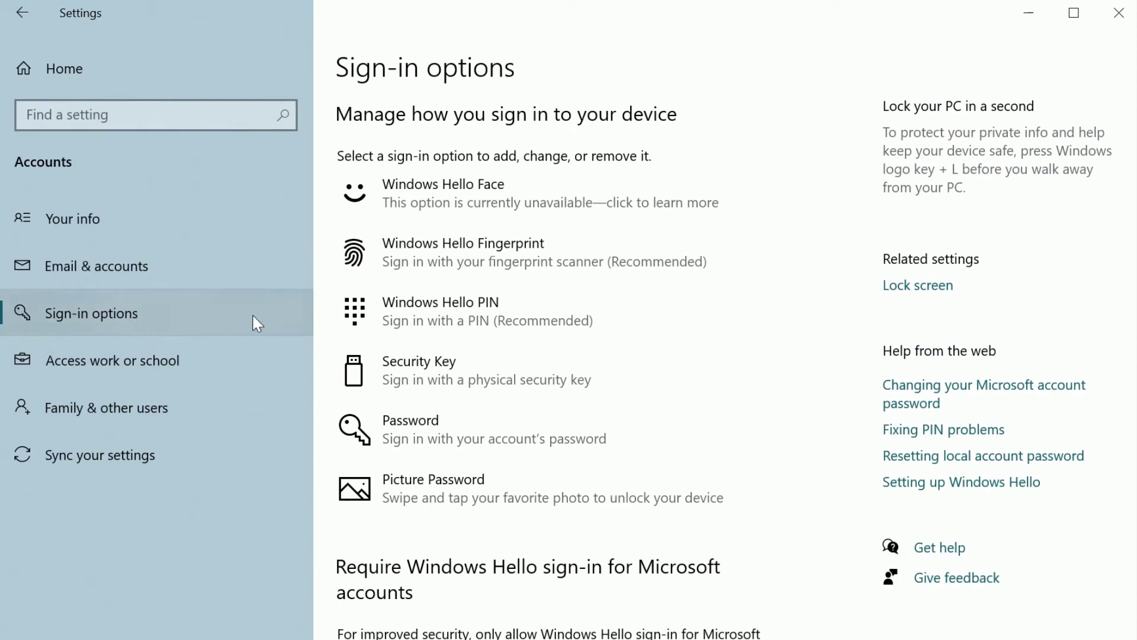
{"action": "left_click", "coordinate": [495, 261]}
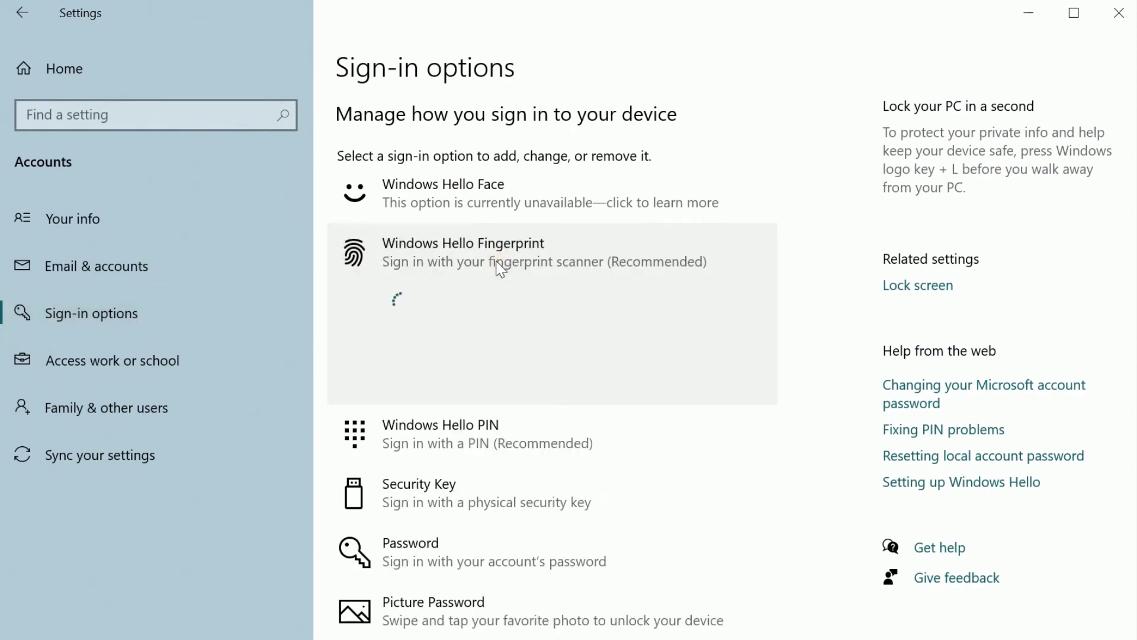
Begin Windows Hello fingerprint setup until Windows Security asks for the PIN.
{"action": "left_click", "coordinate": [708, 378]}
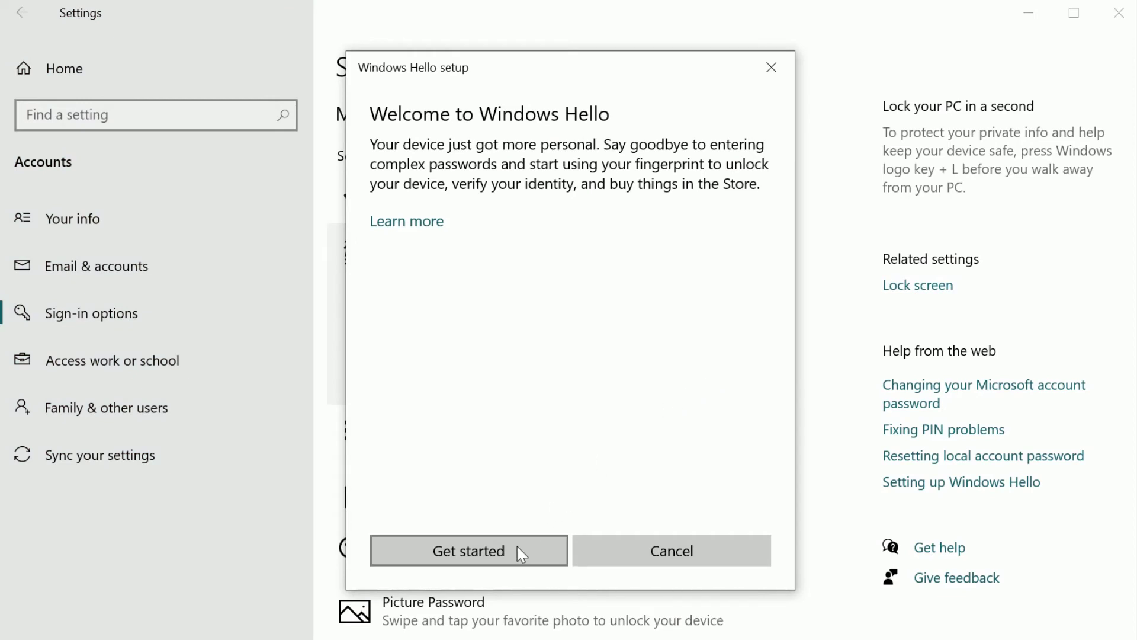
{"action": "left_click", "coordinate": [517, 549]}
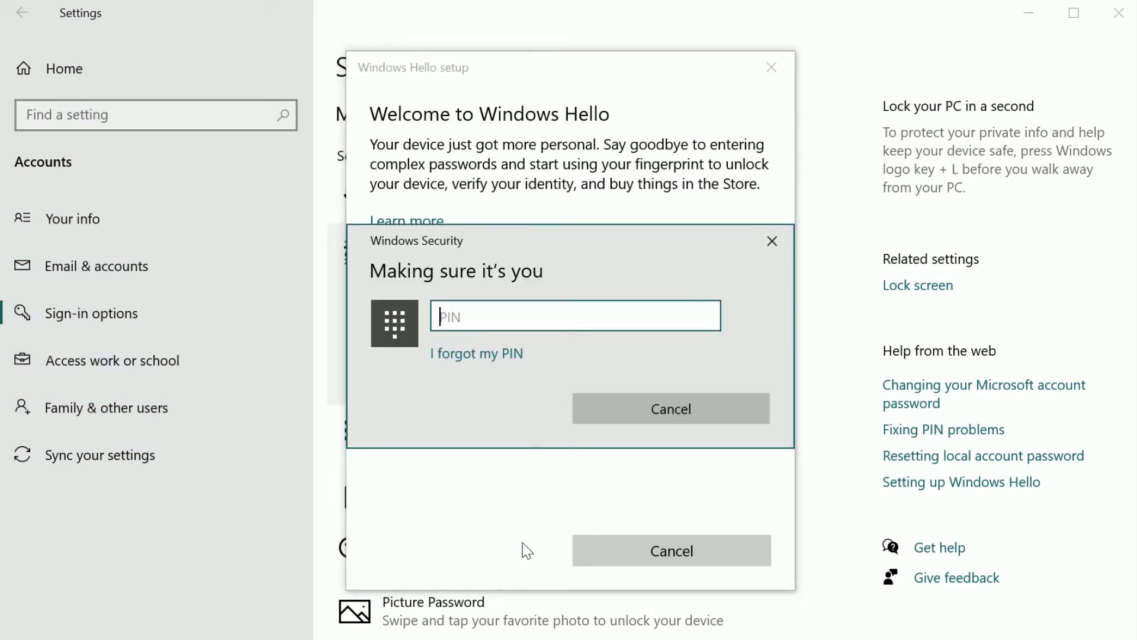
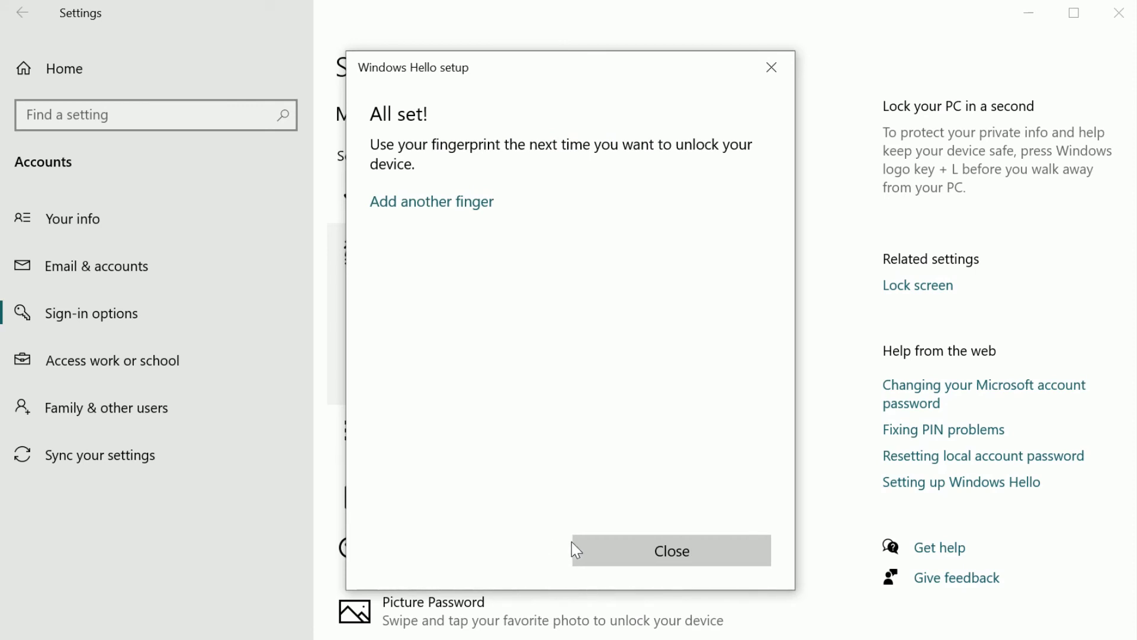
Close the finished Windows Hello fingerprint setup dialog.
{"action": "left_click", "coordinate": [624, 550]}
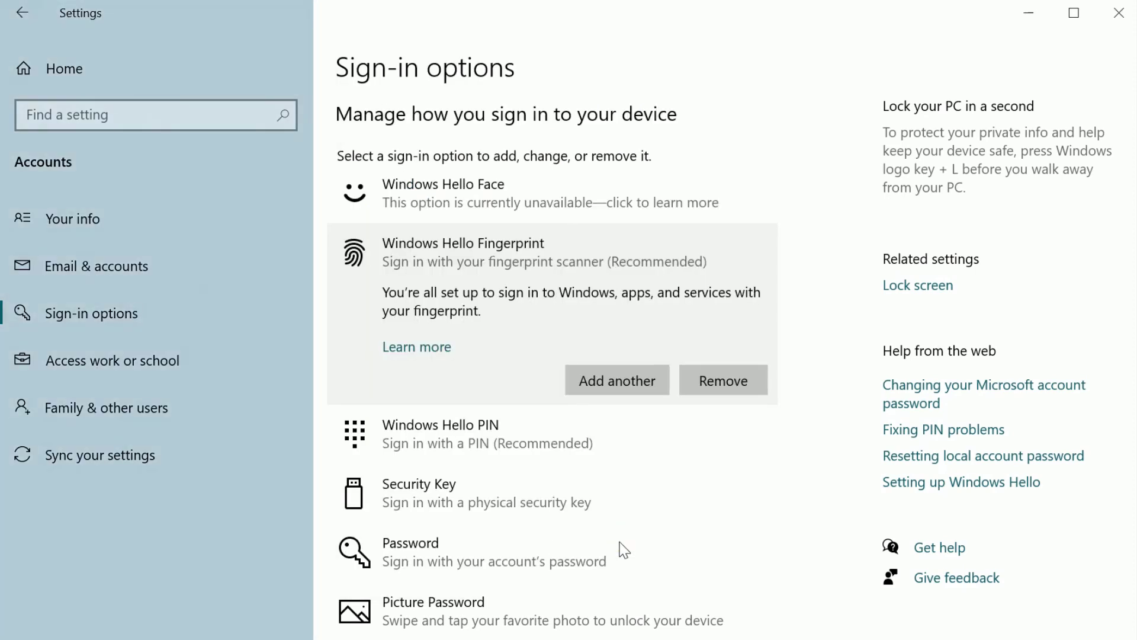